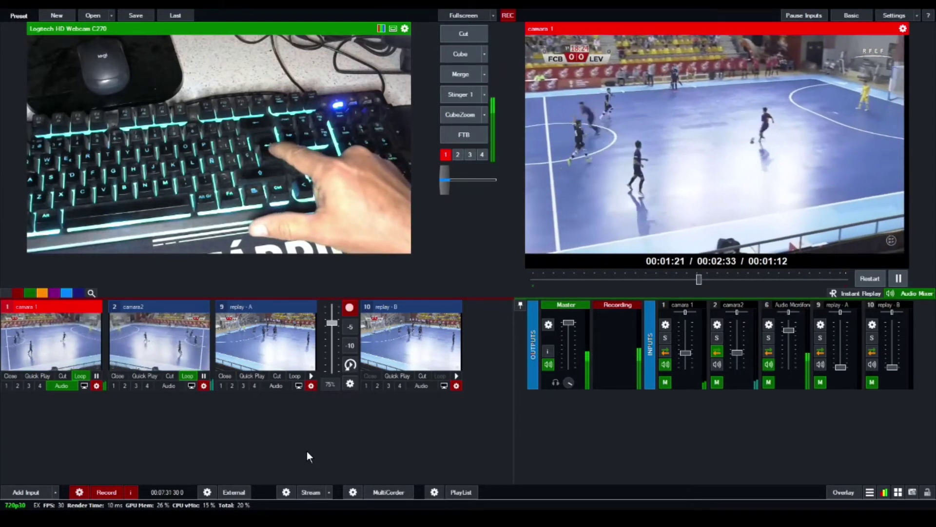
Play the last replay event and put the Logitech HD Webcam C270 input into preview
key("Return")
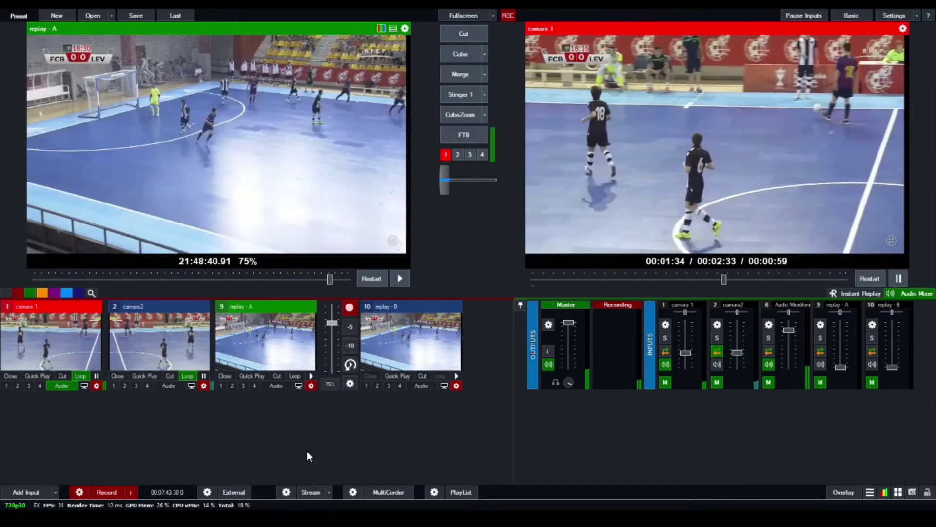
key("3")
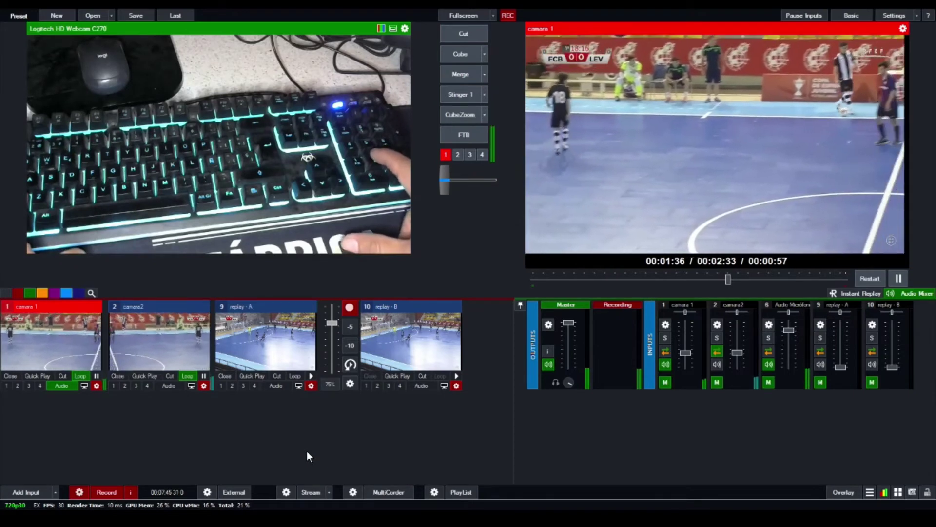
key("9")
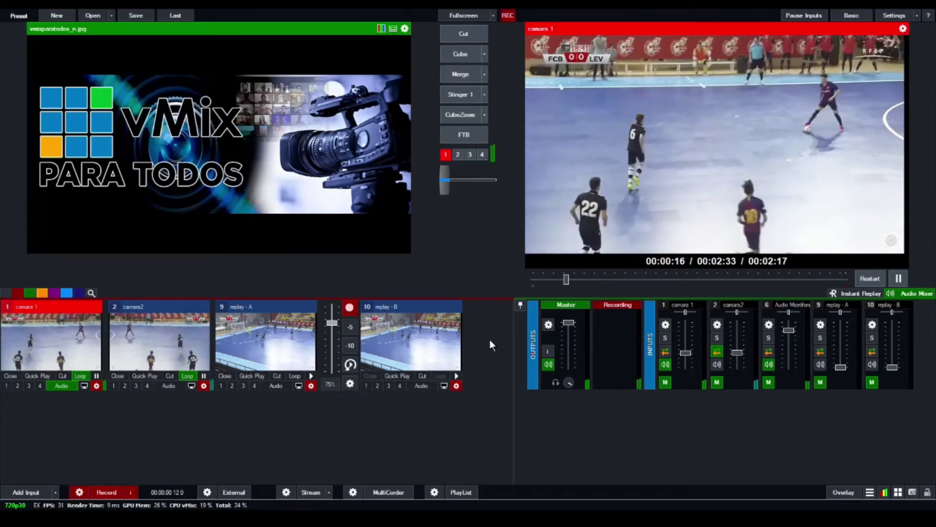
In the keyboard shortcut settings, assign the ReplayMarkInOut replay function to the Grabar Gol (Space) shortcut and save it
left_click(891, 16)
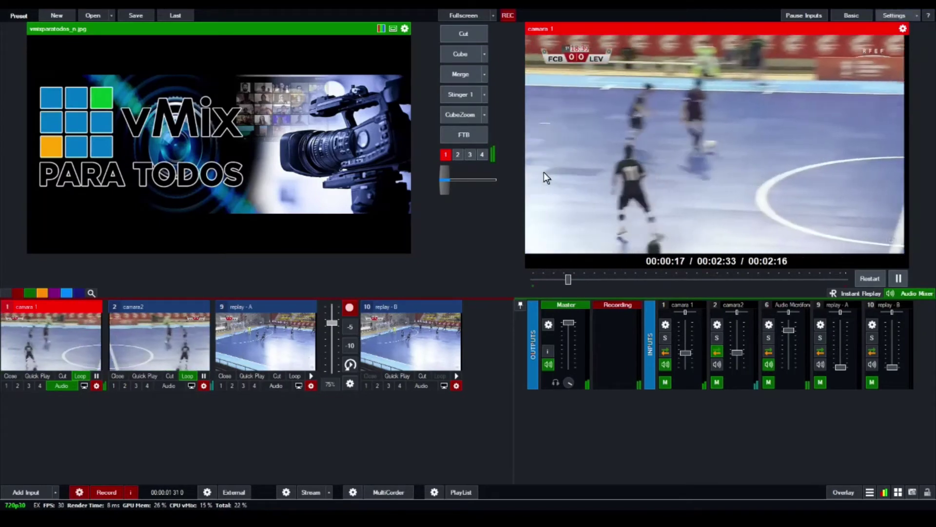
left_click(266, 296)
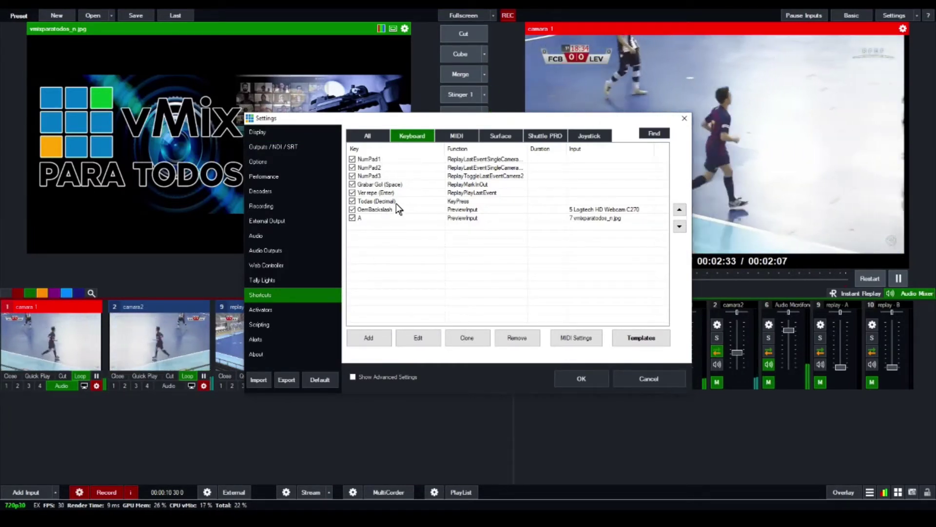
left_click(385, 183)
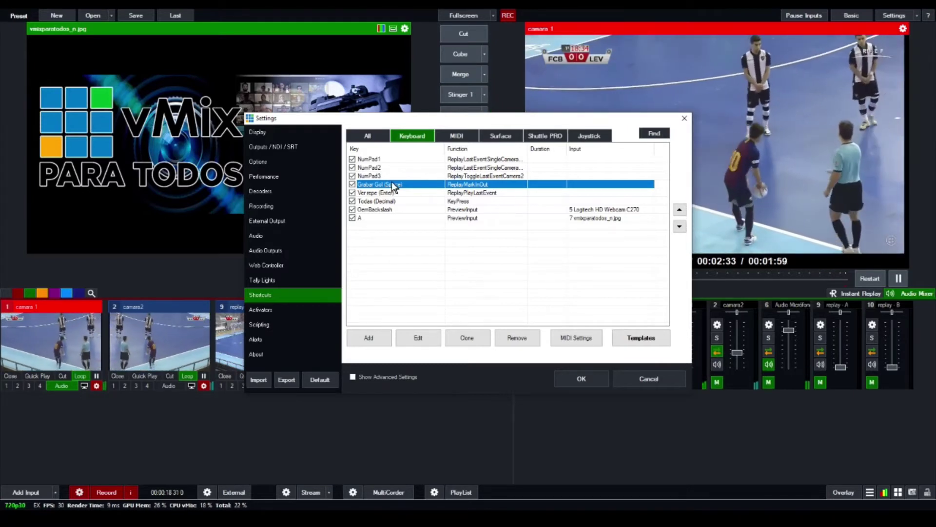
double_click(469, 183)
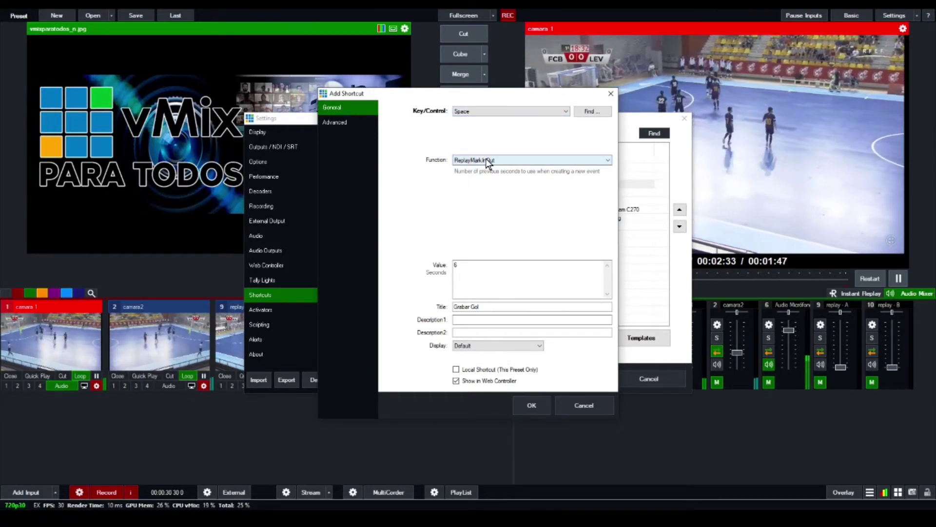
left_click(466, 264)
double_click(457, 263)
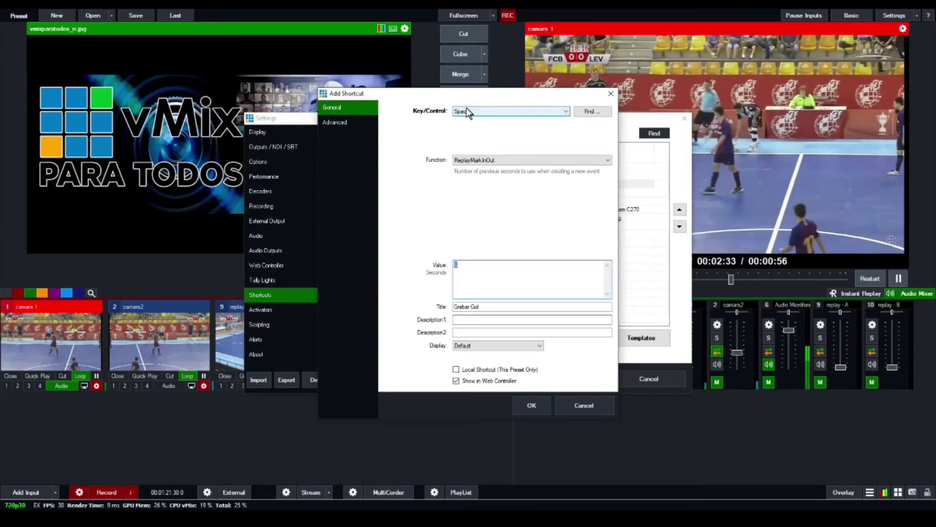
left_click(474, 160)
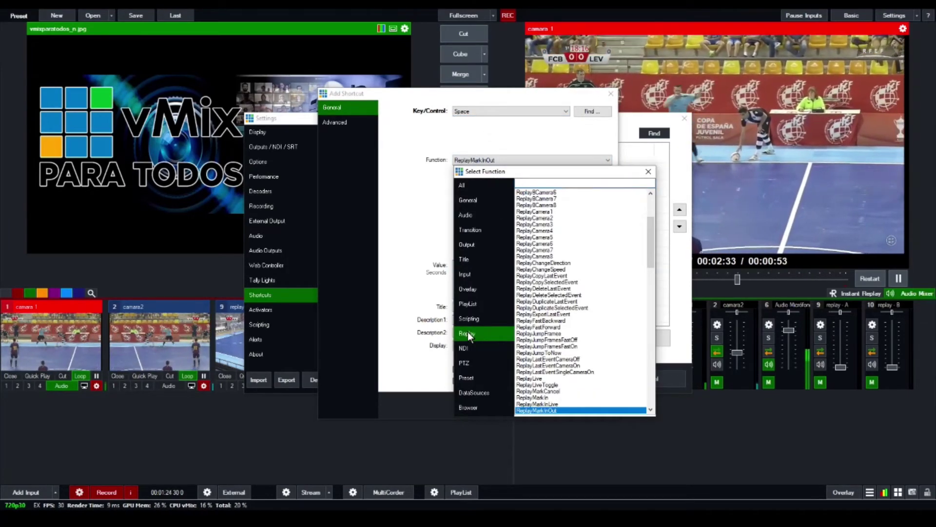
double_click(545, 411)
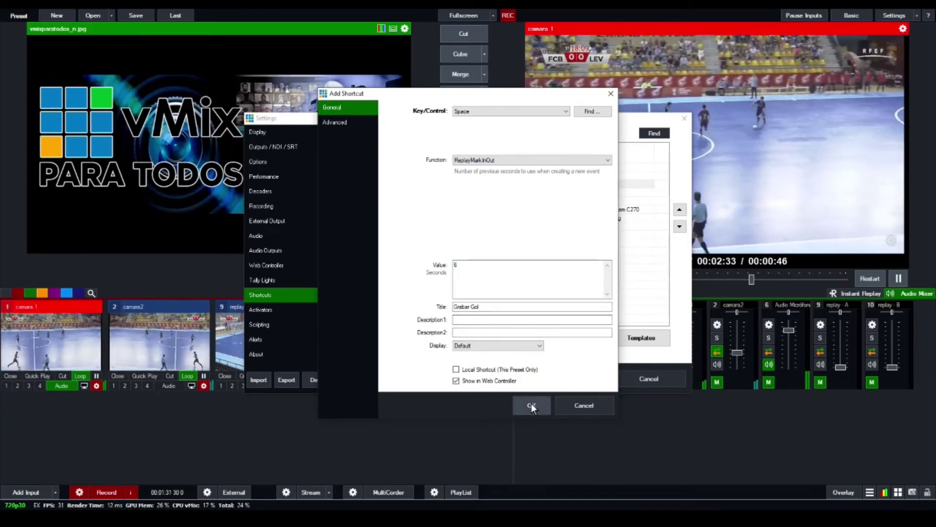
left_click(532, 404)
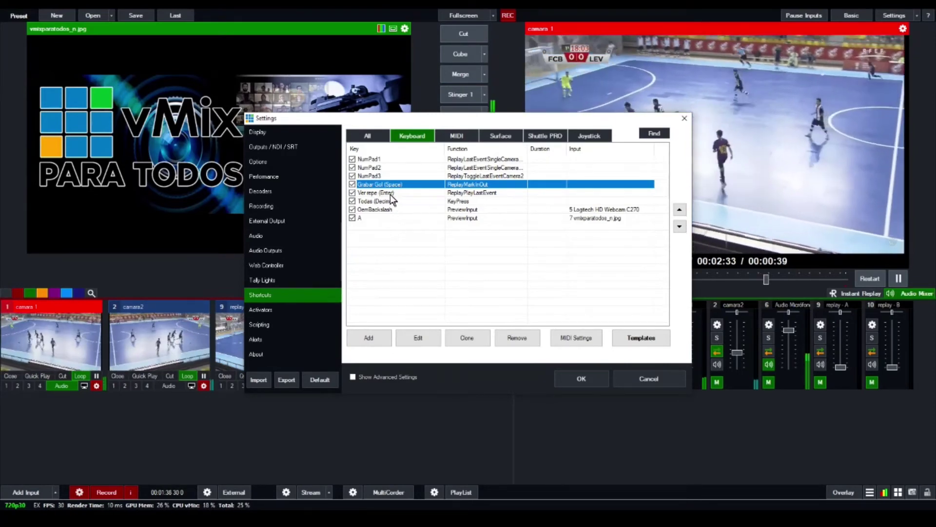
Review the function and Replay Channel choices of the Ver repe (Enter) shortcut, keep the channel at Current and save it
left_click(390, 194)
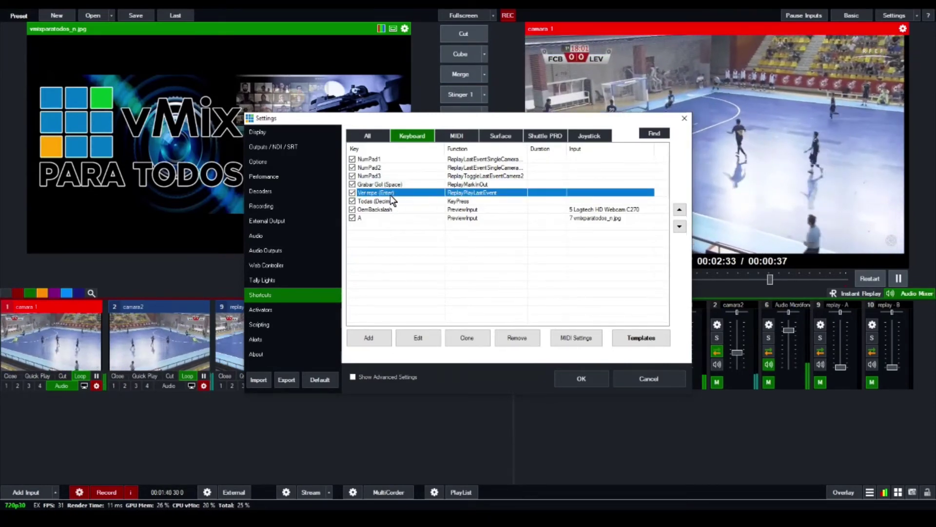
double_click(392, 192)
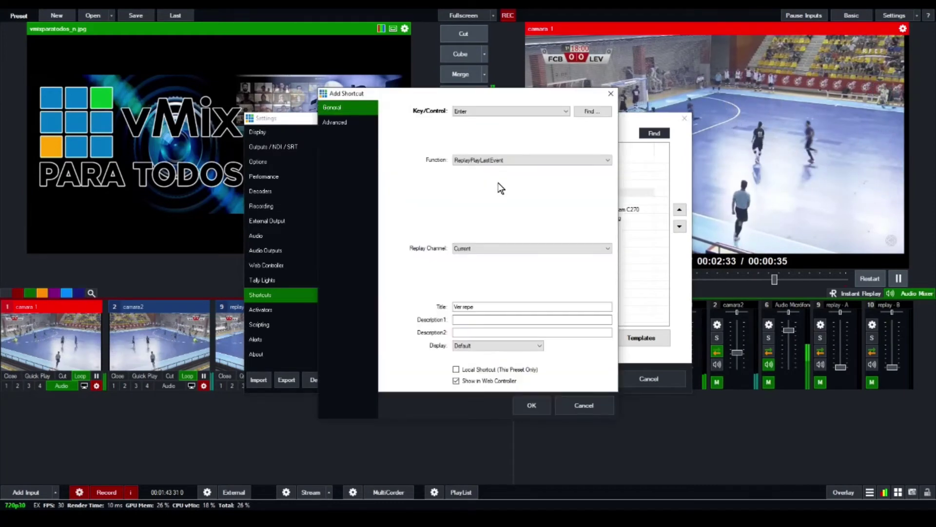
left_click(510, 160)
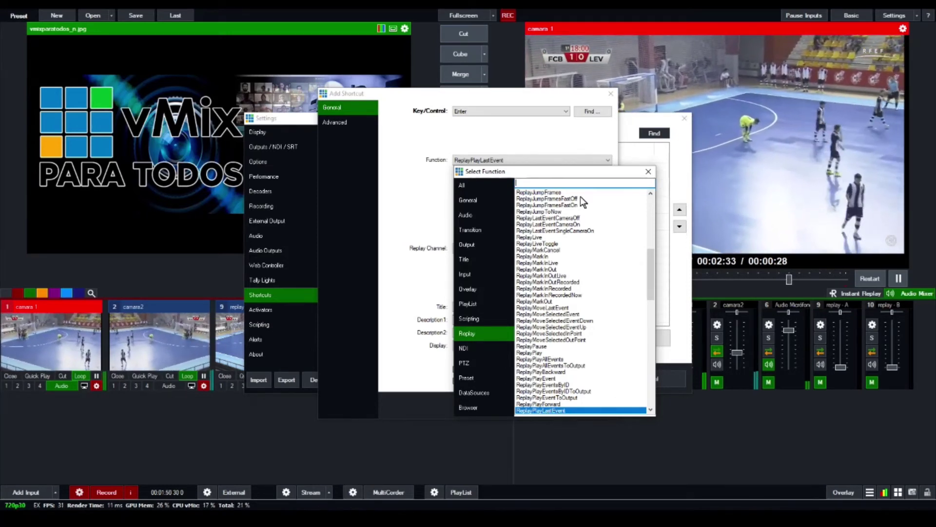
left_click(649, 171)
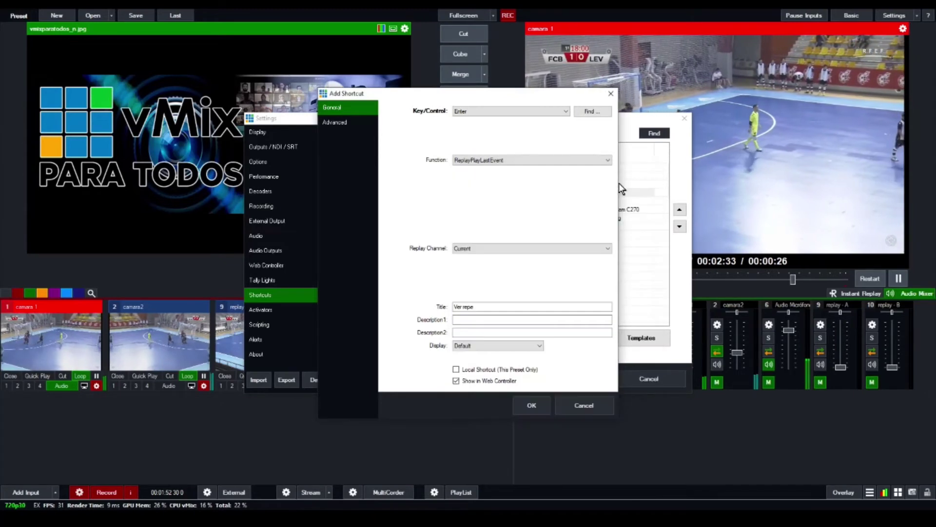
left_click(462, 252)
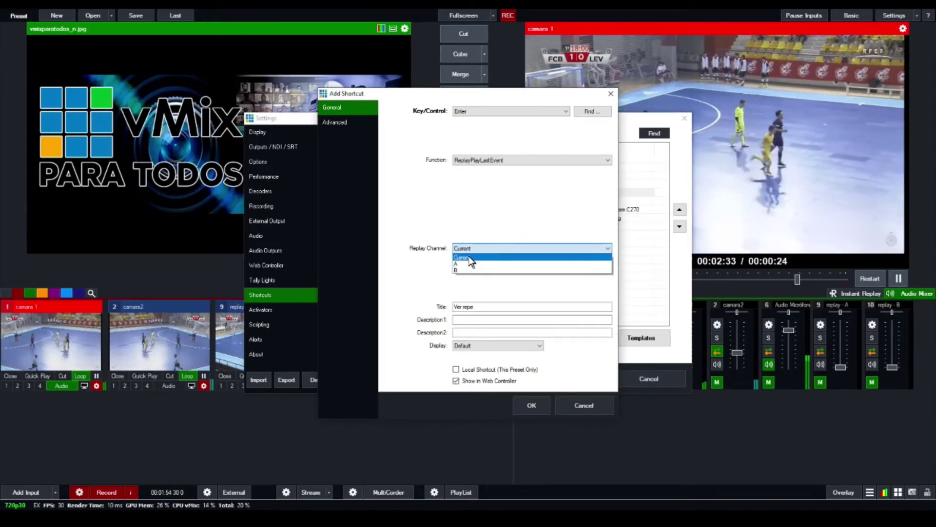
left_click(475, 252)
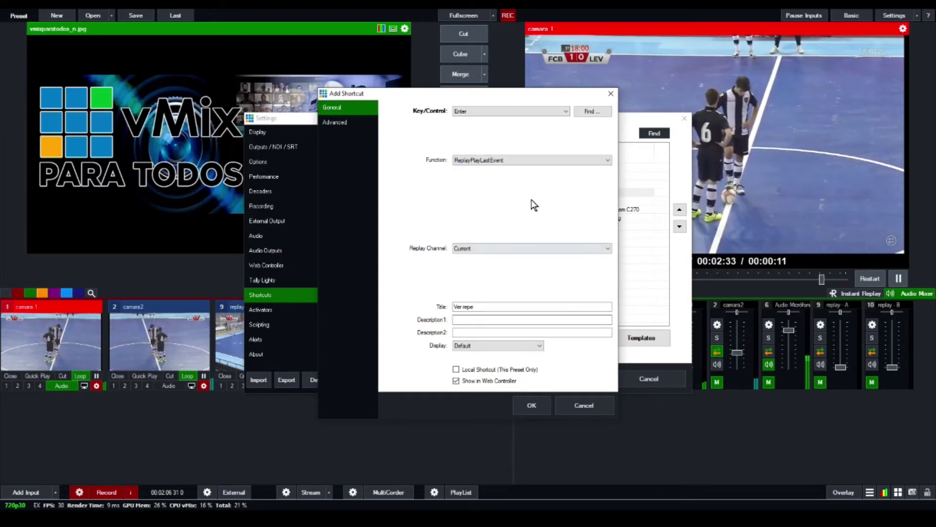
left_click(541, 402)
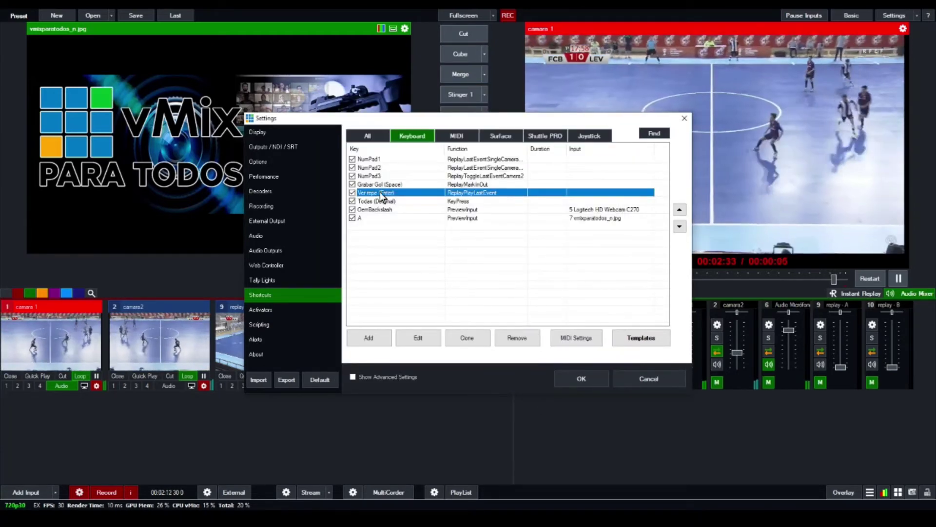
Examine the NumPad1, NumPad2 and Ver repe entries in the keyboard shortcut list
left_click(374, 162)
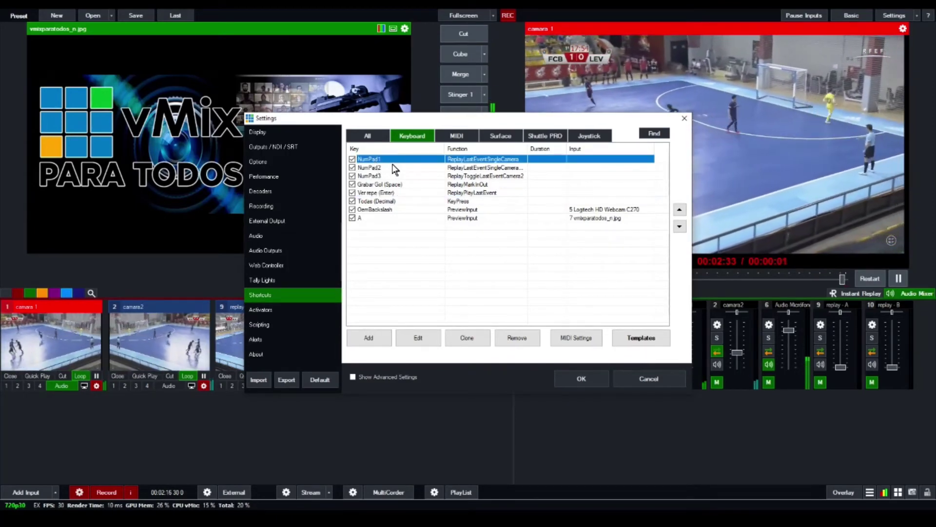
left_click(380, 168)
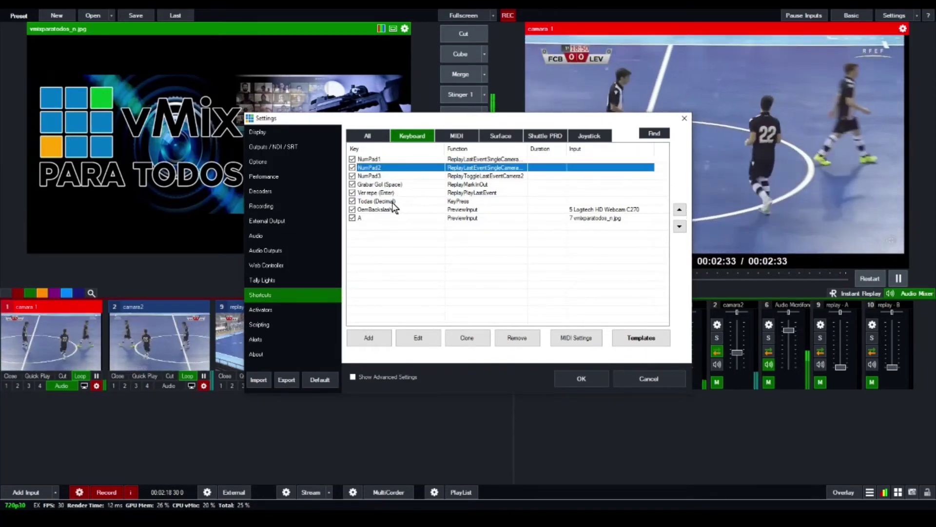
left_click(387, 192)
left_click(379, 159)
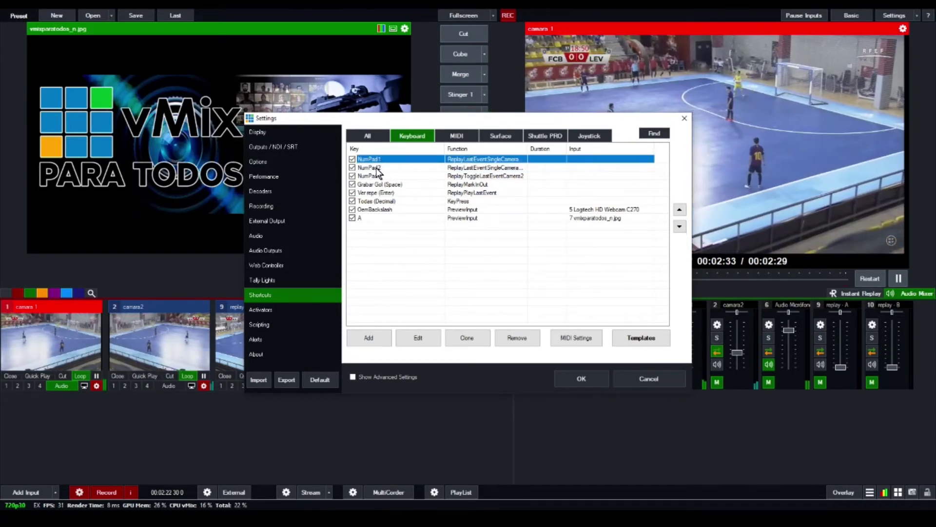
left_click(376, 168)
left_click(376, 160)
left_click(380, 167)
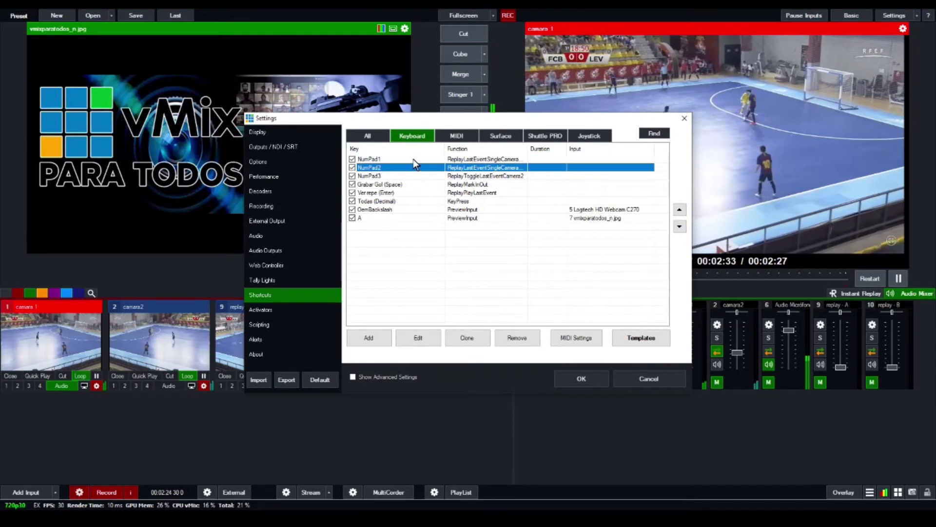
Assign the ReplayLastEventSingleCameraOn function to the NumPad1 shortcut and save it
left_click(379, 160)
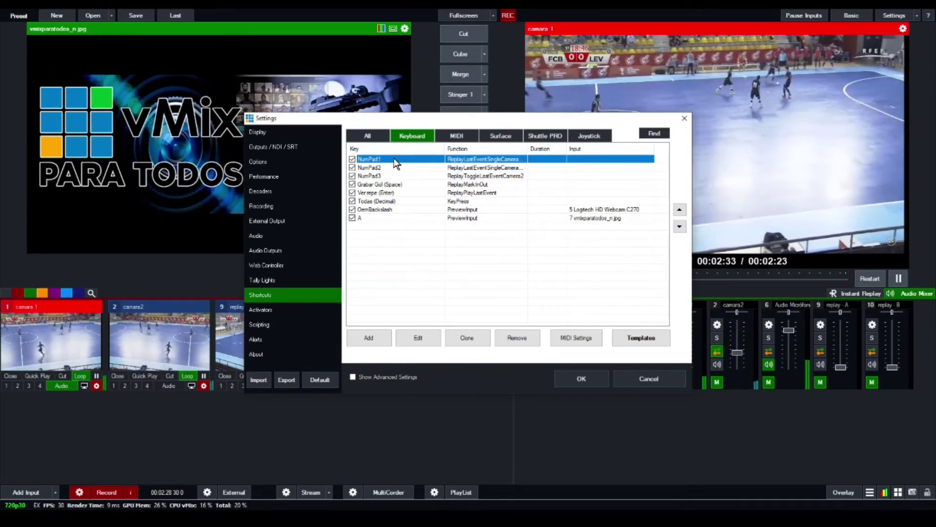
double_click(396, 161)
left_click(482, 160)
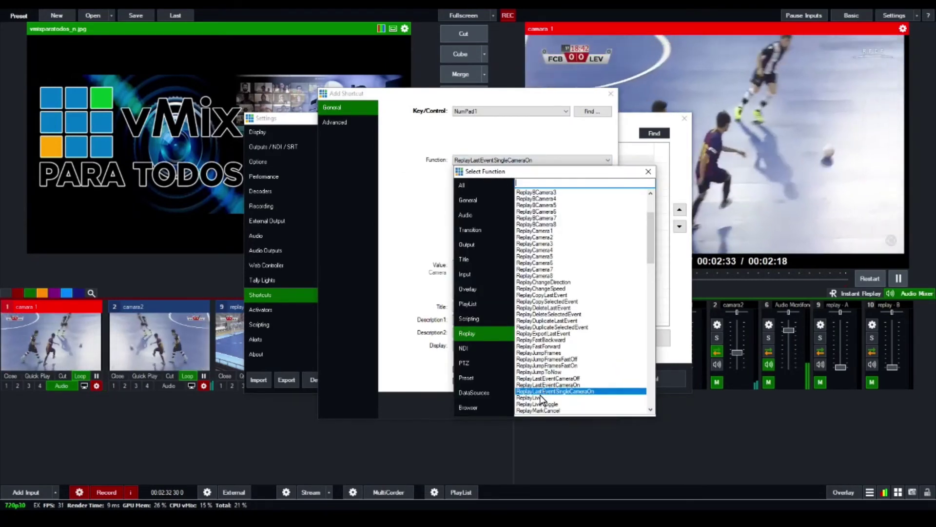
double_click(587, 391)
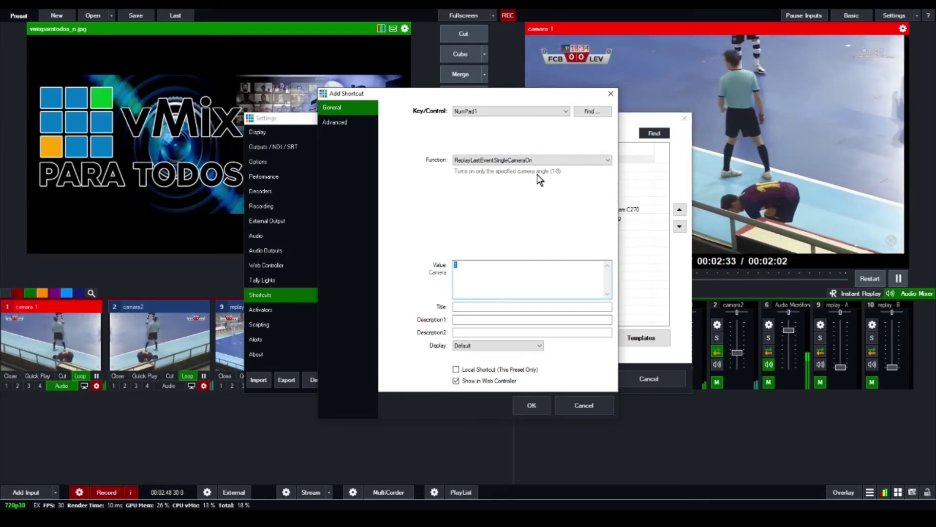
left_click(527, 405)
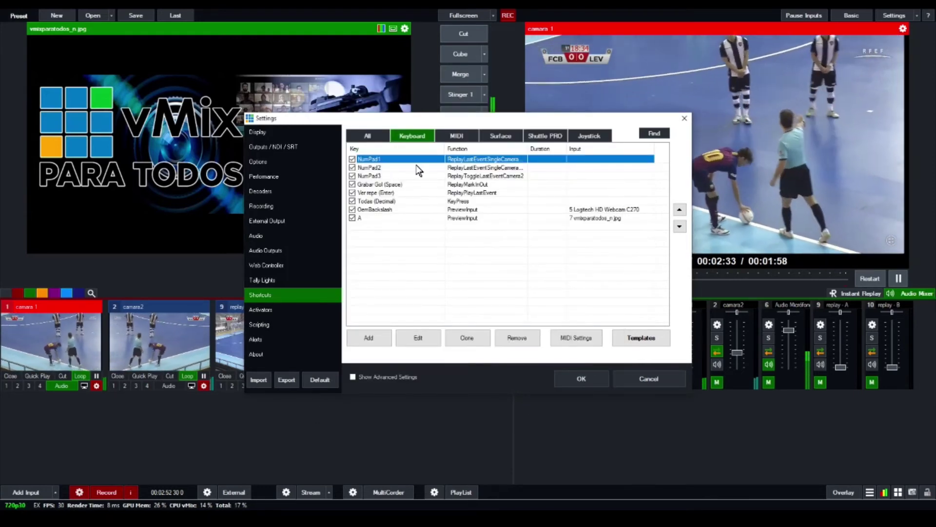
Check the function and camera value of the NumPad2 shortcut, compare it with NumPad1 and close the settings
double_click(470, 167)
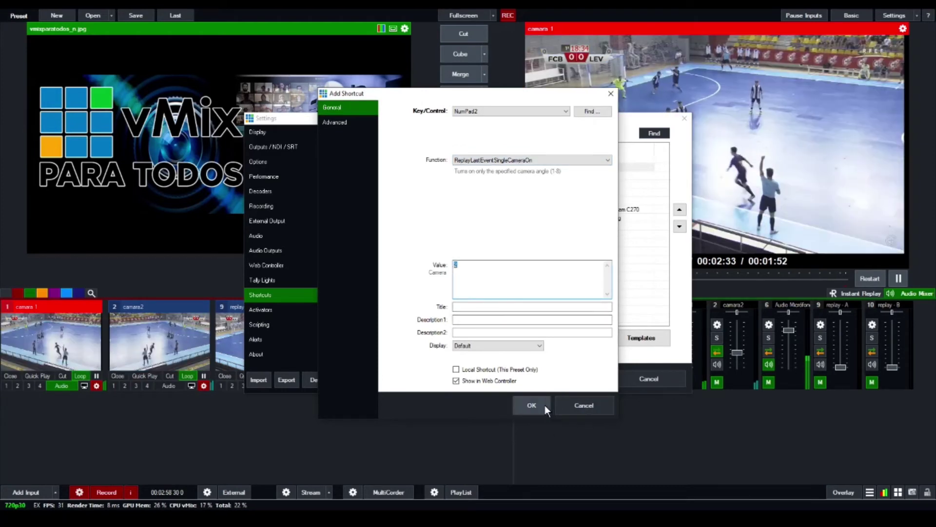
left_click(544, 404)
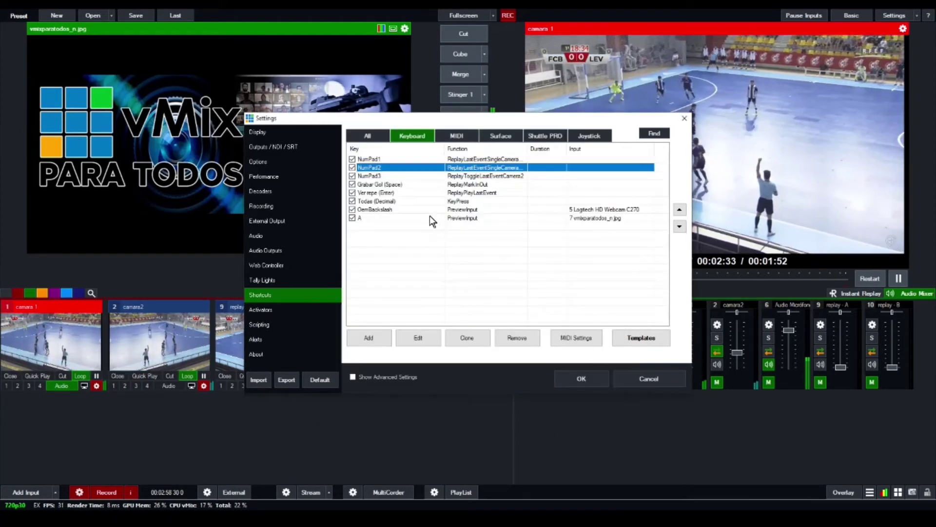
left_click(373, 159)
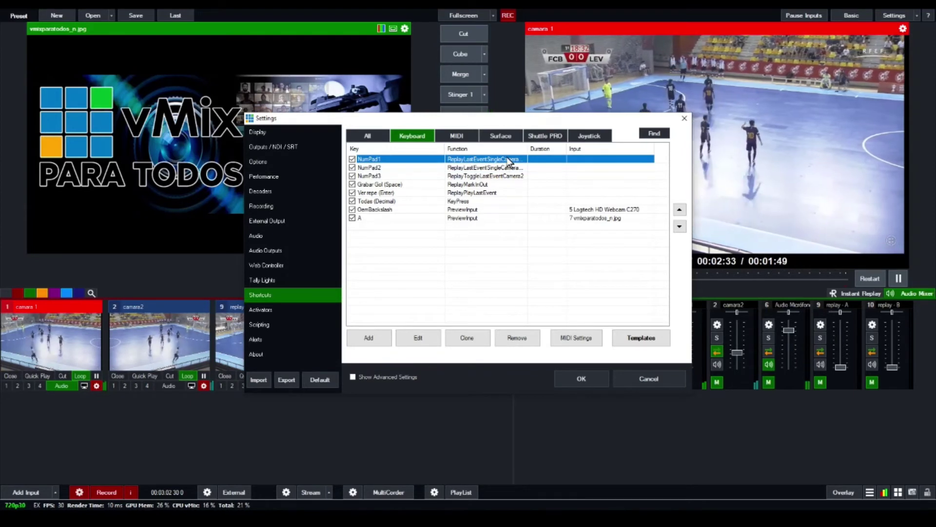
left_click(382, 168)
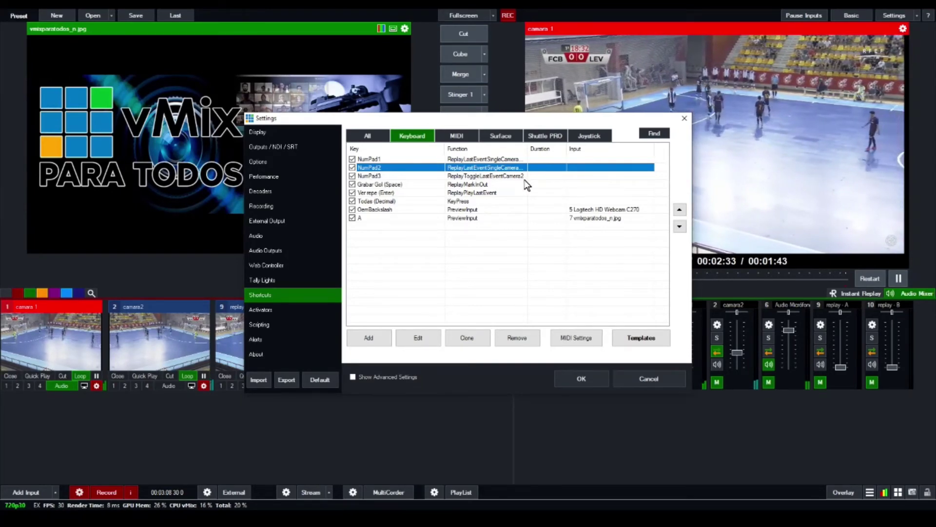
left_click(688, 118)
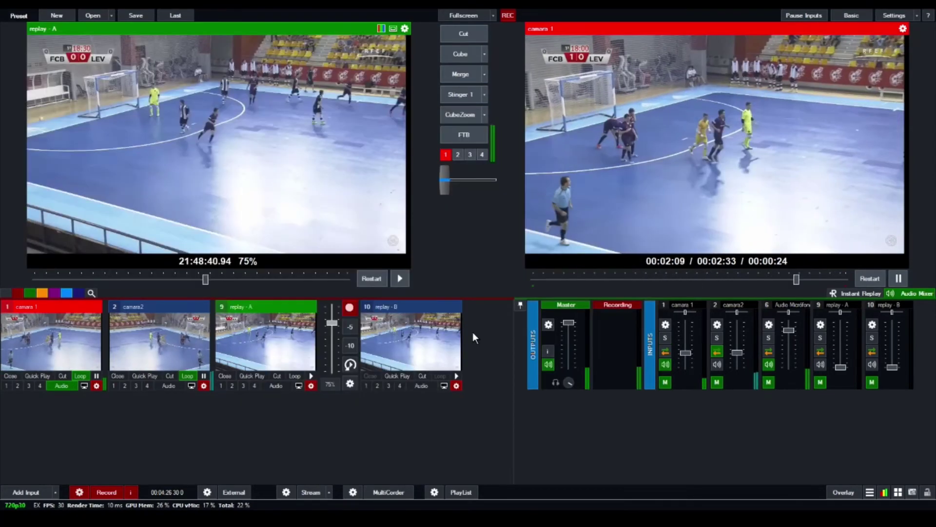
Preview the Logitech HD Webcam C270 input, followed by the replay - A input
key("backslash")
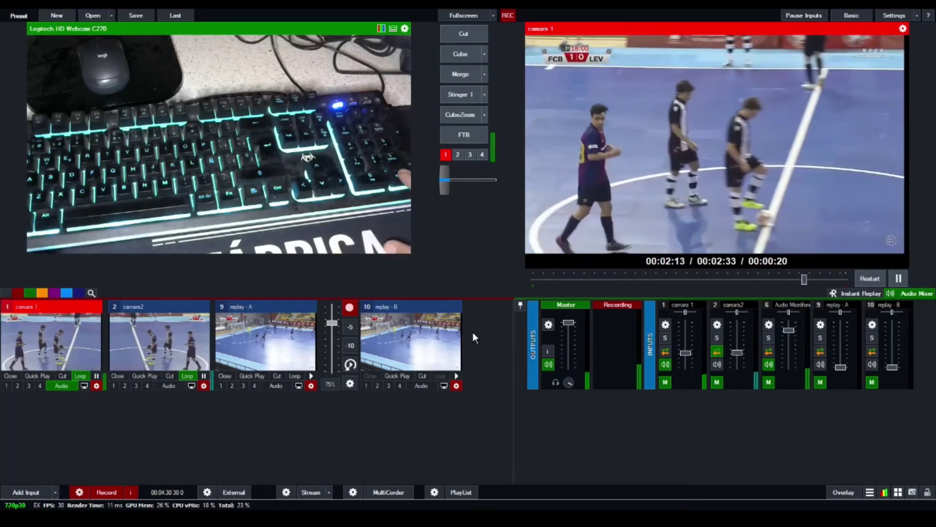
key("9")
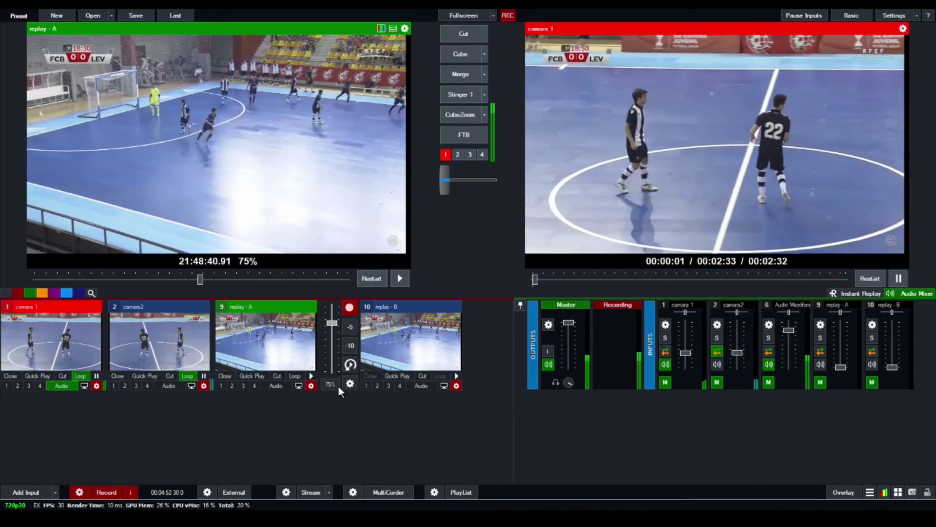
Examine the out and event transition settings in the Instant Replay configuration and close it with the settings kept
left_click(350, 383)
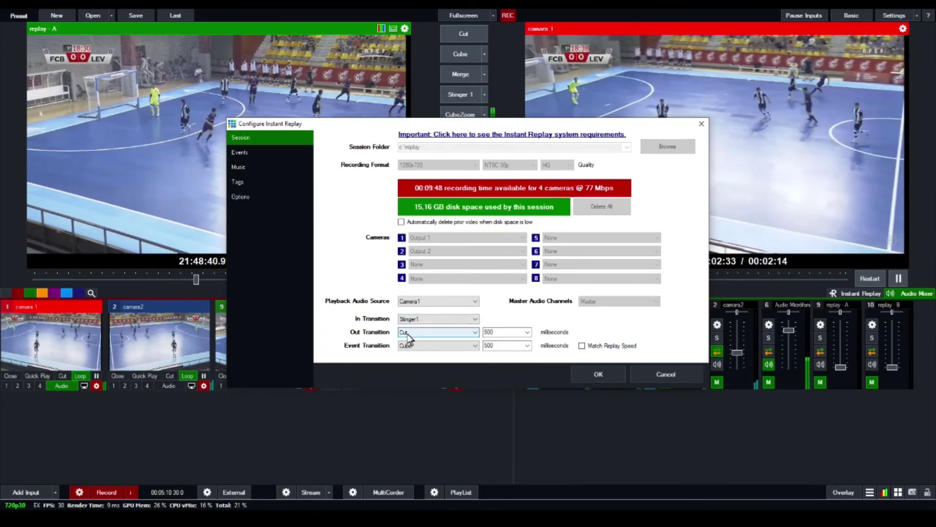
left_click(408, 338)
left_click(377, 333)
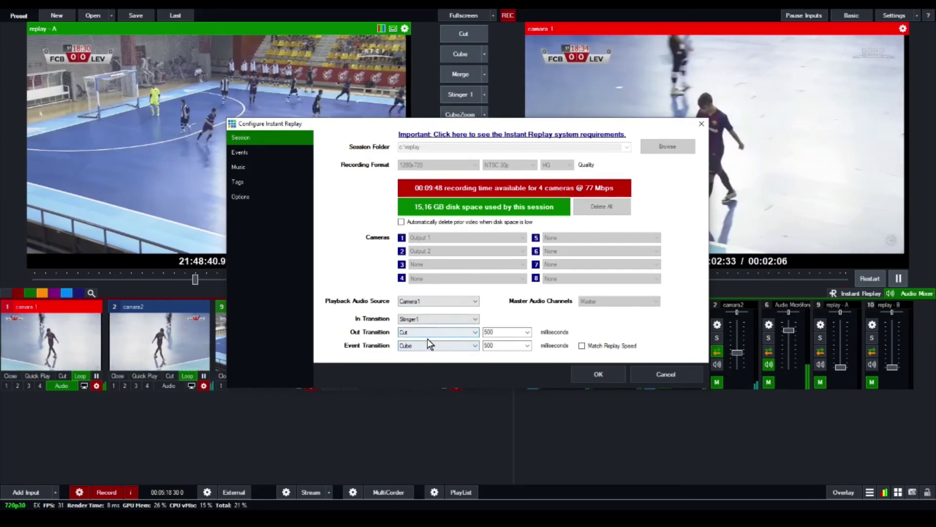
left_click(596, 370)
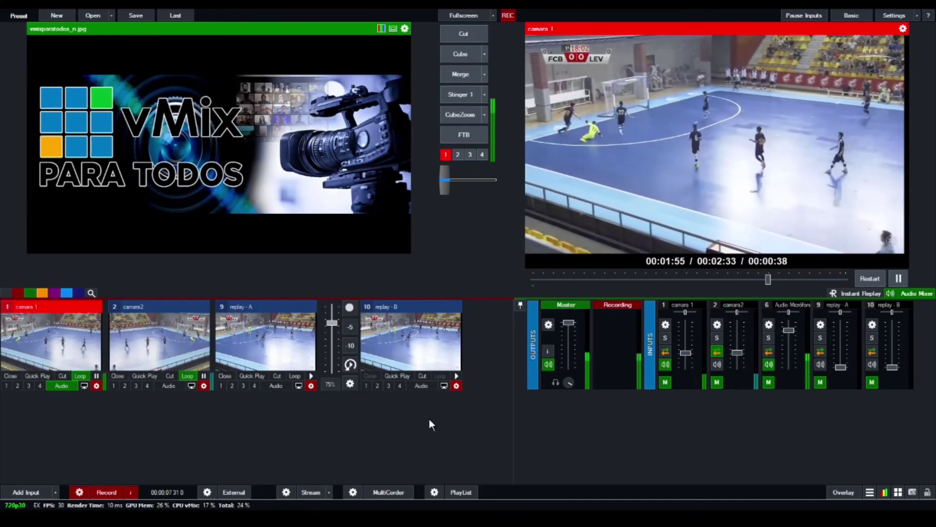
Switch the preview from the vmixparatodos_n.jpg image to the Logitech HD Webcam C270
key("3")
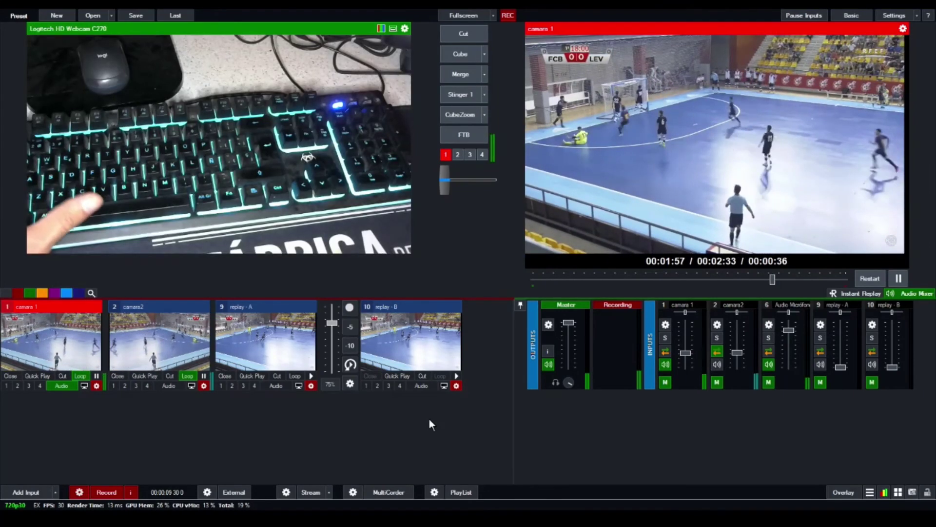